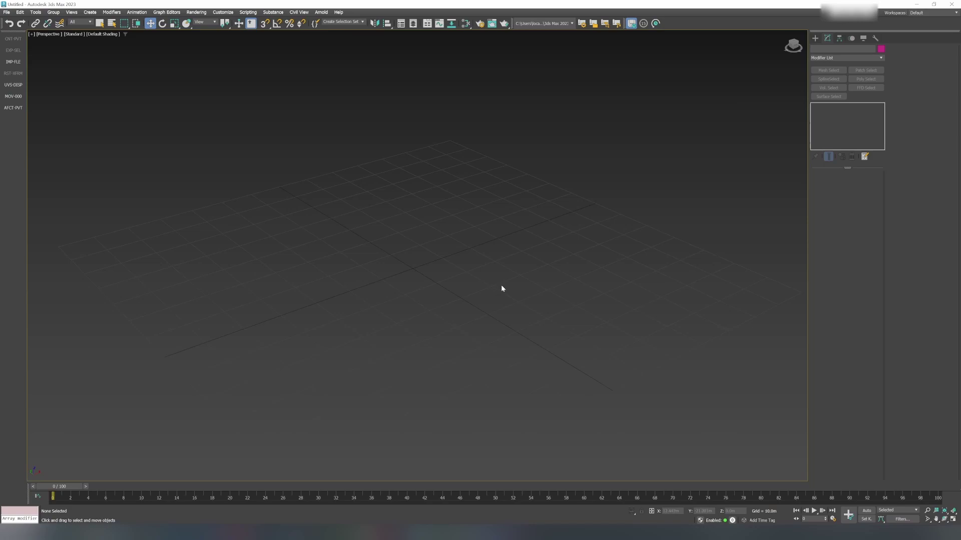
Step: Create a Teapot primitive with a radius of about 23.6 m at the centre of the grid
{"action": "middle_click_drag", "start_coordinate": [502, 283], "coordinate": [493, 267], "text": "alt"}
{"action": "left_click", "coordinate": [814, 39]}
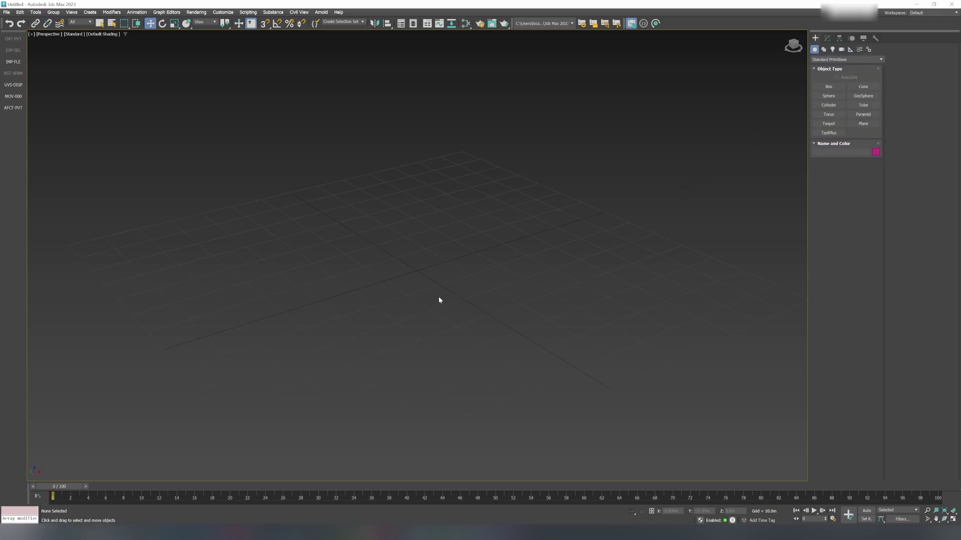
{"action": "middle_click_drag", "start_coordinate": [476, 258], "coordinate": [485, 267]}
{"action": "scroll", "coordinate": [468, 283], "scroll_direction": "up", "scroll_amount": 2}
{"action": "left_click", "coordinate": [835, 123]}
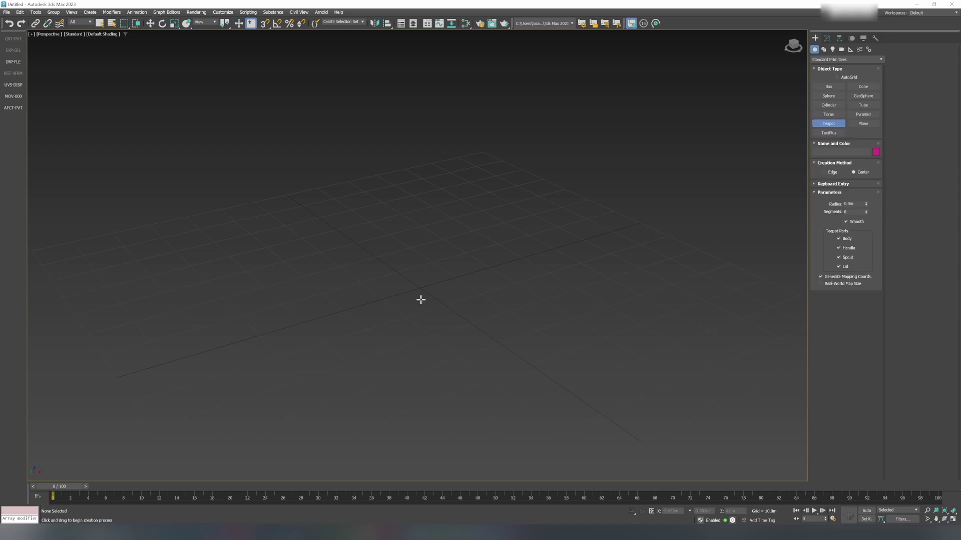
{"action": "left_click_drag", "start_coordinate": [419, 287], "coordinate": [486, 327]}
{"action": "key", "text": "w"}
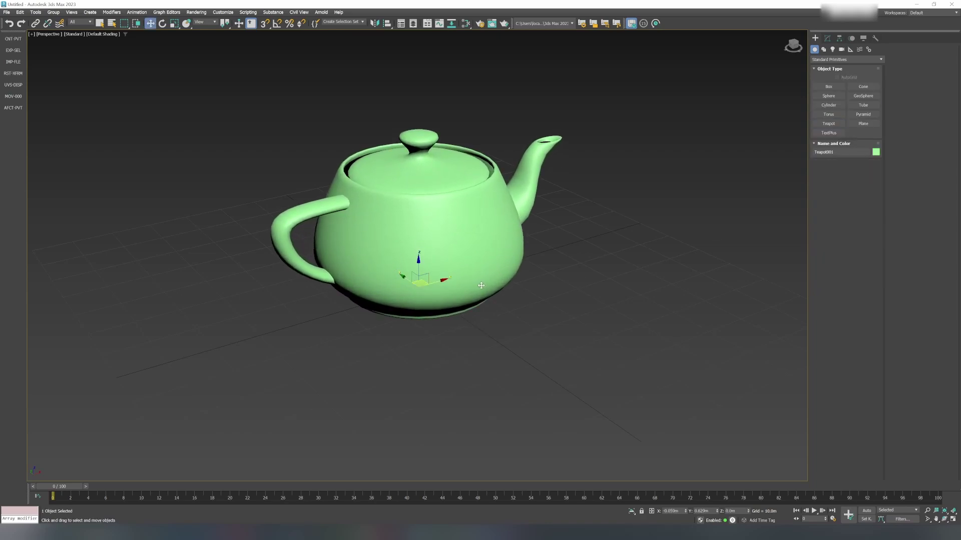
Step: Convert the teapot to an Editable Poly
{"action": "middle_click_drag", "start_coordinate": [478, 287], "coordinate": [471, 325]}
{"action": "middle_click_drag", "start_coordinate": [531, 276], "coordinate": [488, 258], "text": "alt"}
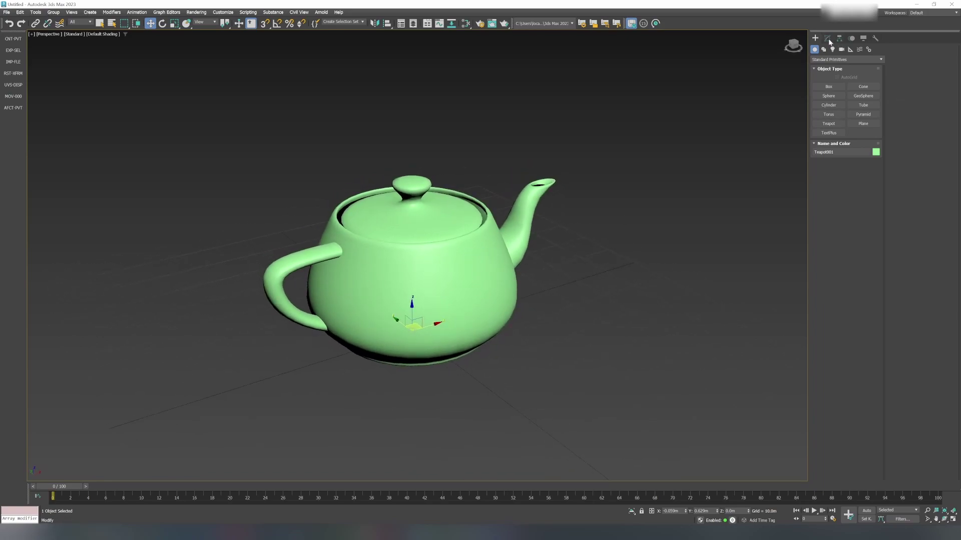
{"action": "left_click", "coordinate": [827, 38]}
{"action": "right_click", "coordinate": [830, 107]}
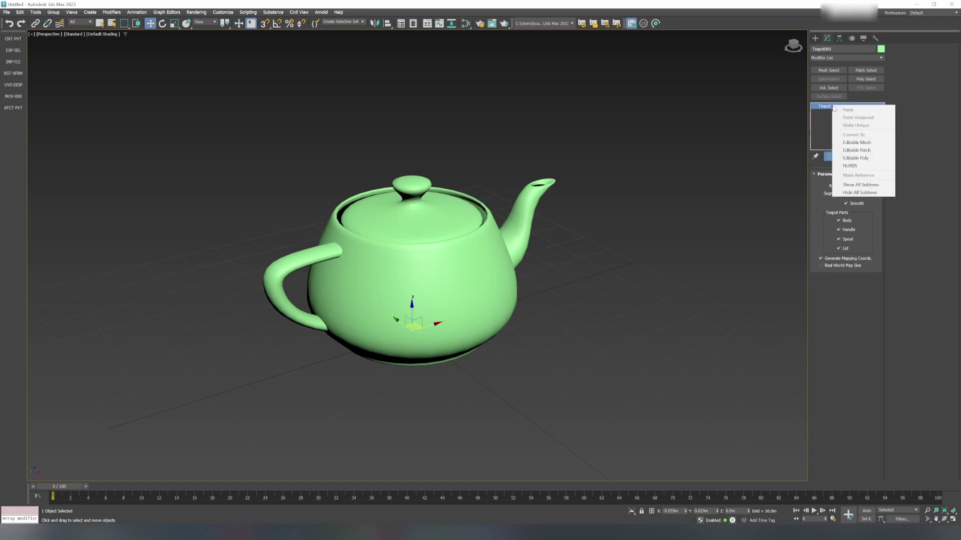
{"action": "left_click", "coordinate": [853, 158]}
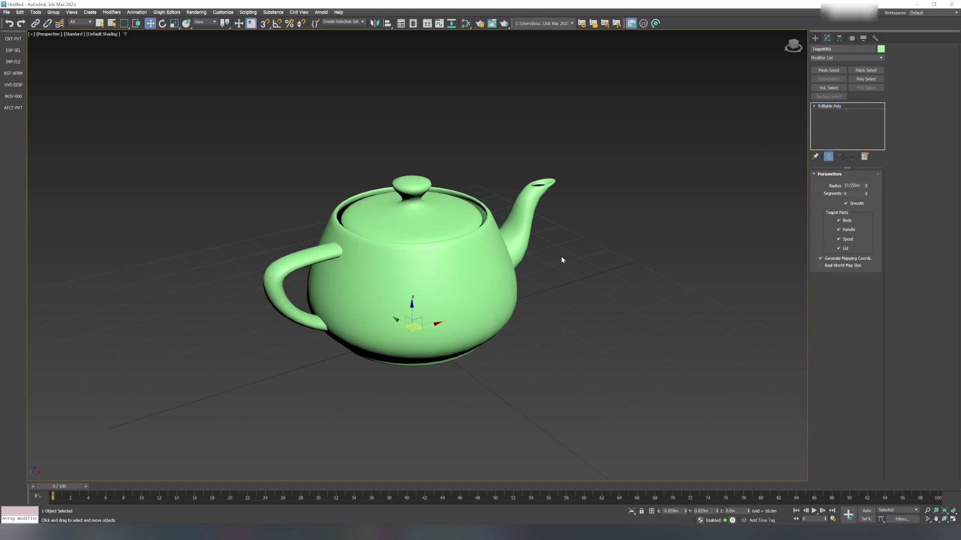
Step: Examine the teapot's mesh topology with edged faces shown, and return to plain shading
{"action": "scroll", "coordinate": [507, 261], "scroll_direction": "up", "scroll_amount": 5}
{"action": "mouse_move", "coordinate": [507, 261]}
{"action": "middle_mouse_down", "text": "alt"}
{"action": "mouse_move", "coordinate": [576, 250]}
{"action": "mouse_move", "coordinate": [499, 268]}
{"action": "middle_mouse_up", "text": "alt"}
{"action": "key", "text": "F4"}
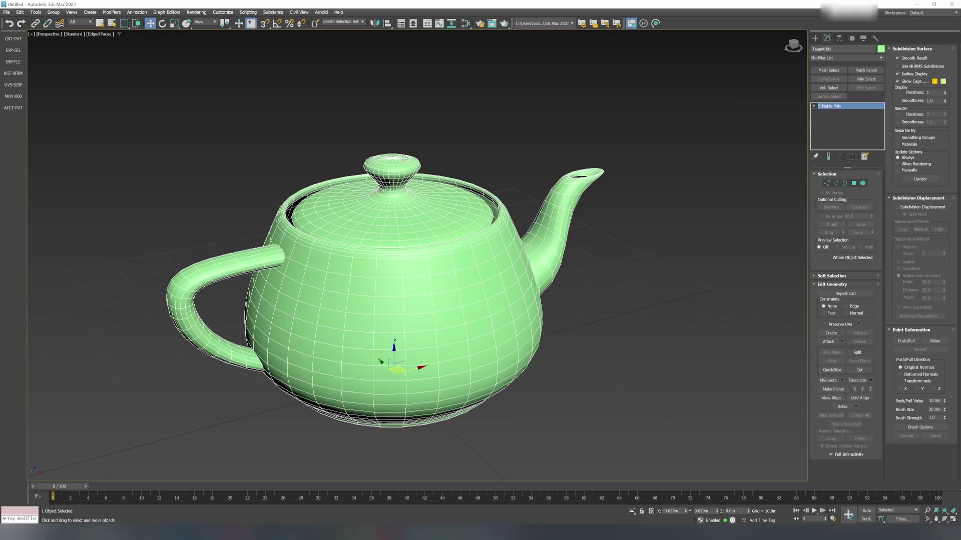
{"action": "key", "text": "F4"}
{"action": "middle_click_drag", "start_coordinate": [460, 222], "coordinate": [467, 222], "text": "alt"}
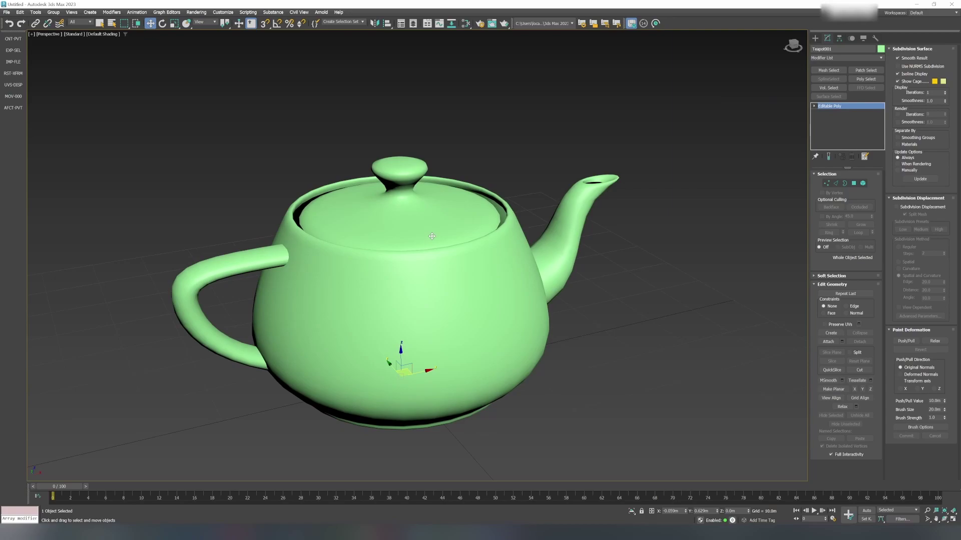
{"action": "middle_click_drag", "start_coordinate": [432, 236], "coordinate": [467, 223], "text": "alt"}
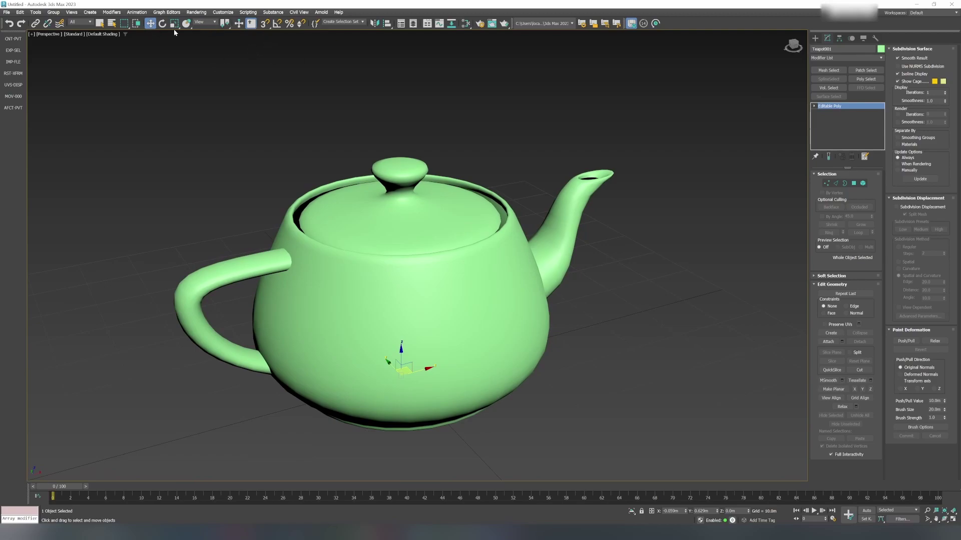
Step: Show the modeling ribbon and bring up its Freeform tools
{"action": "left_click", "coordinate": [427, 23]}
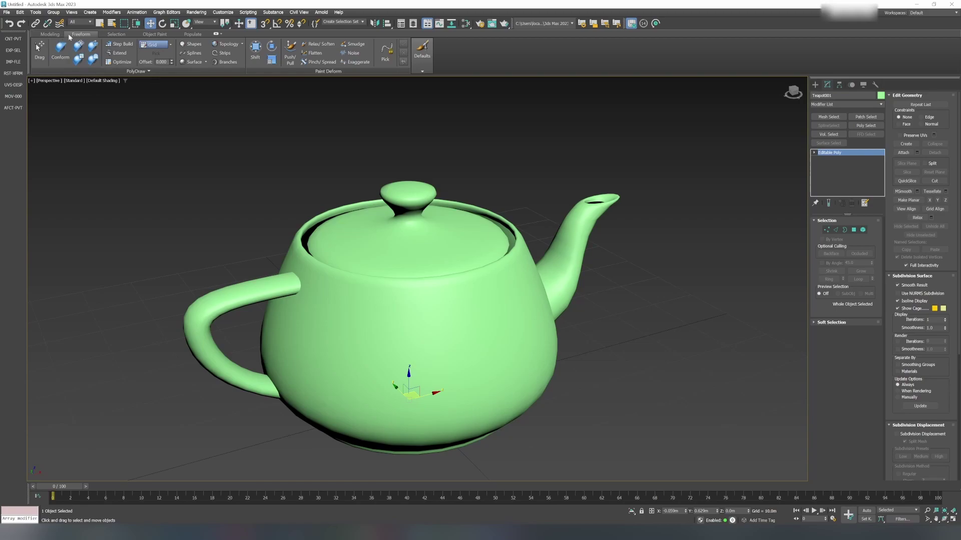
{"action": "left_click", "coordinate": [50, 34]}
{"action": "left_click", "coordinate": [81, 34]}
{"action": "left_click", "coordinate": [122, 35]}
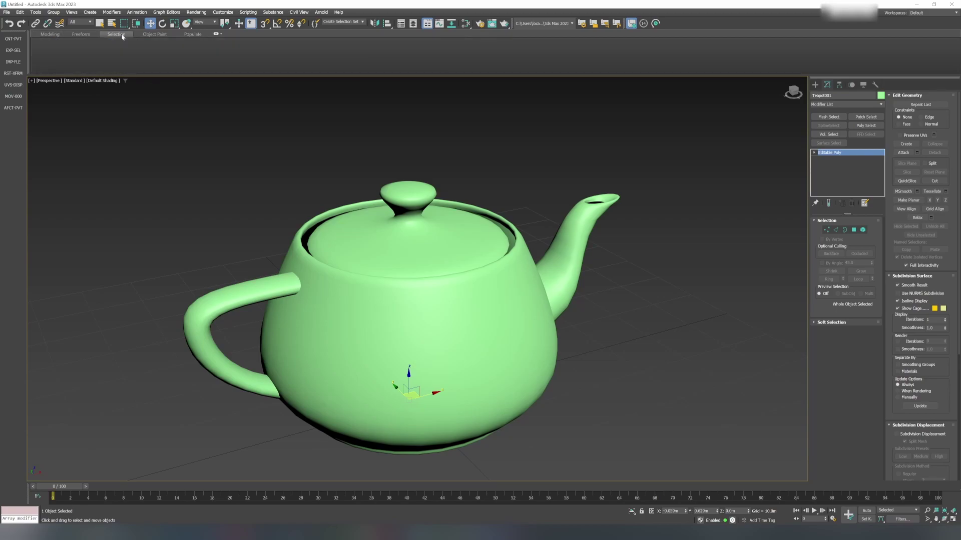
{"action": "left_click", "coordinate": [163, 35]}
{"action": "left_click", "coordinate": [193, 35]}
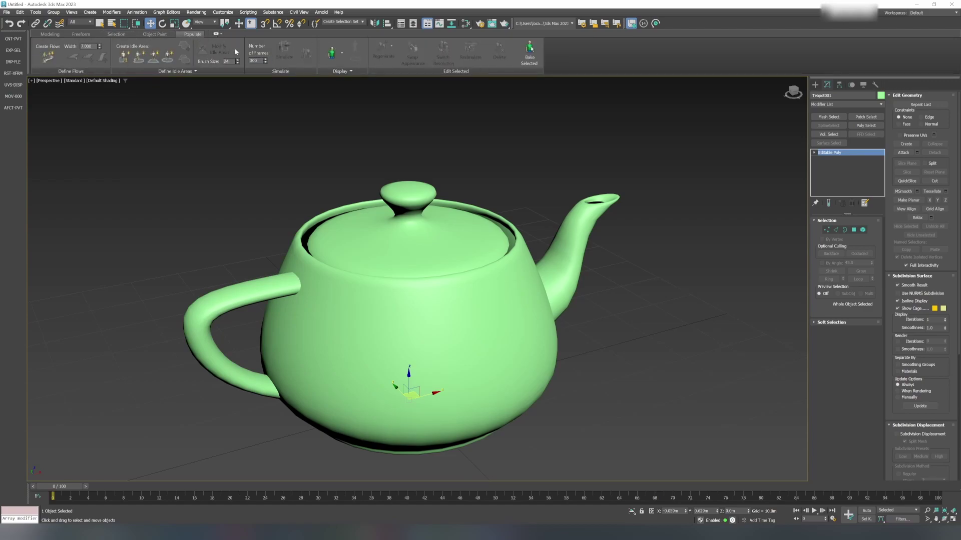
{"action": "left_click", "coordinate": [80, 34]}
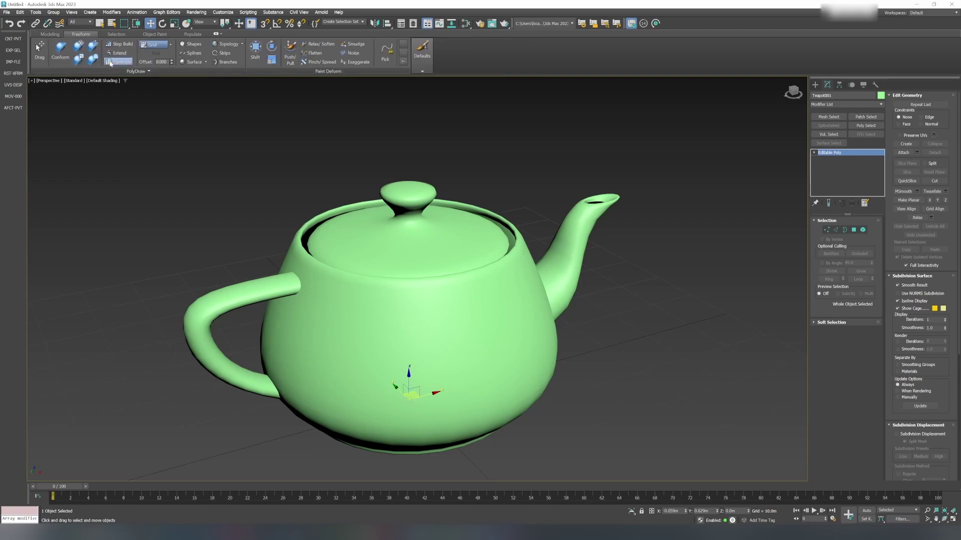
Step: Set PolyDraw to draw on a surface and pick the teapot as the target object
{"action": "left_click", "coordinate": [172, 48]}
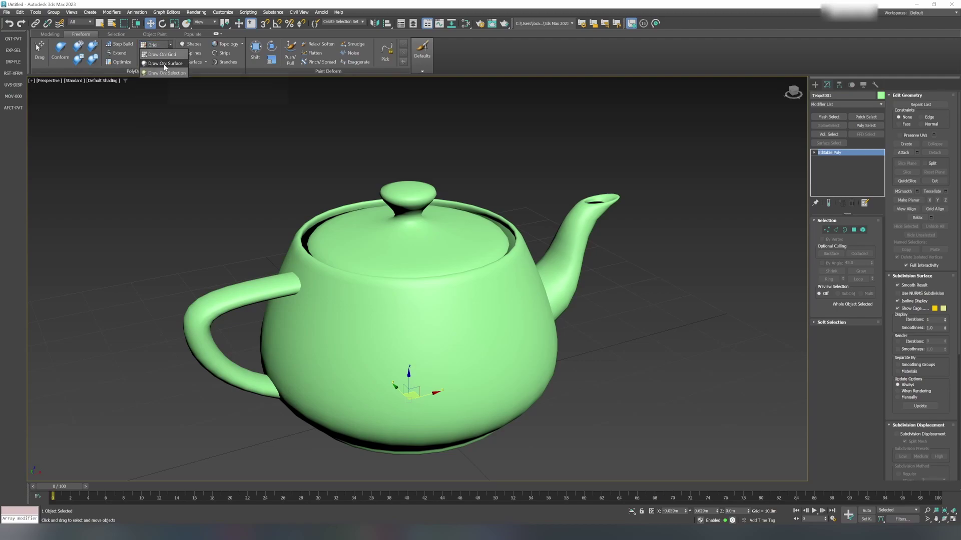
{"action": "left_click", "coordinate": [165, 64]}
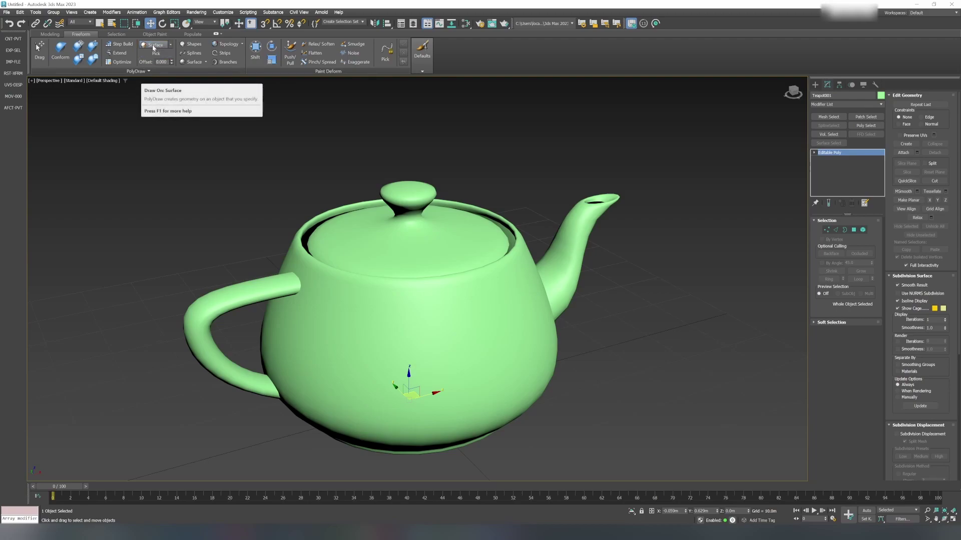
{"action": "left_click", "coordinate": [157, 54]}
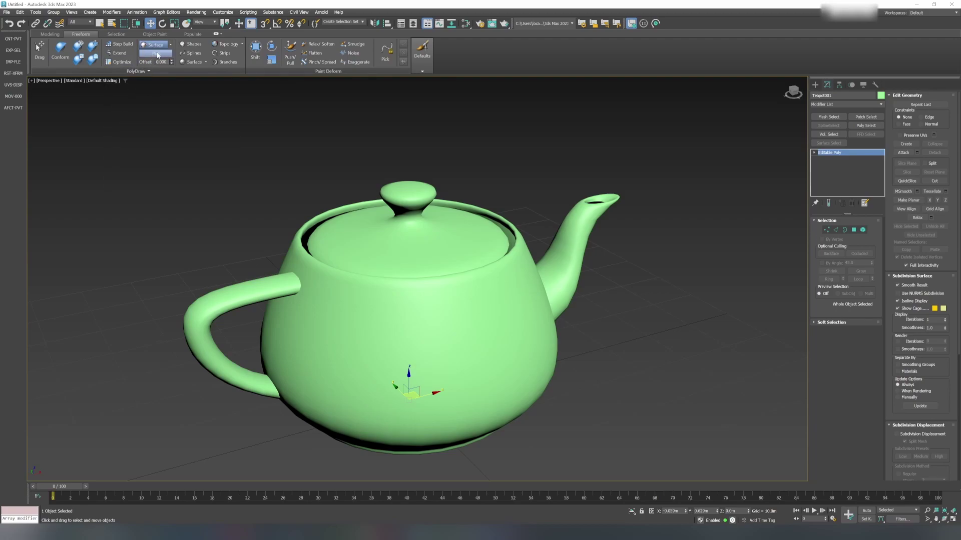
{"action": "left_click", "coordinate": [158, 55]}
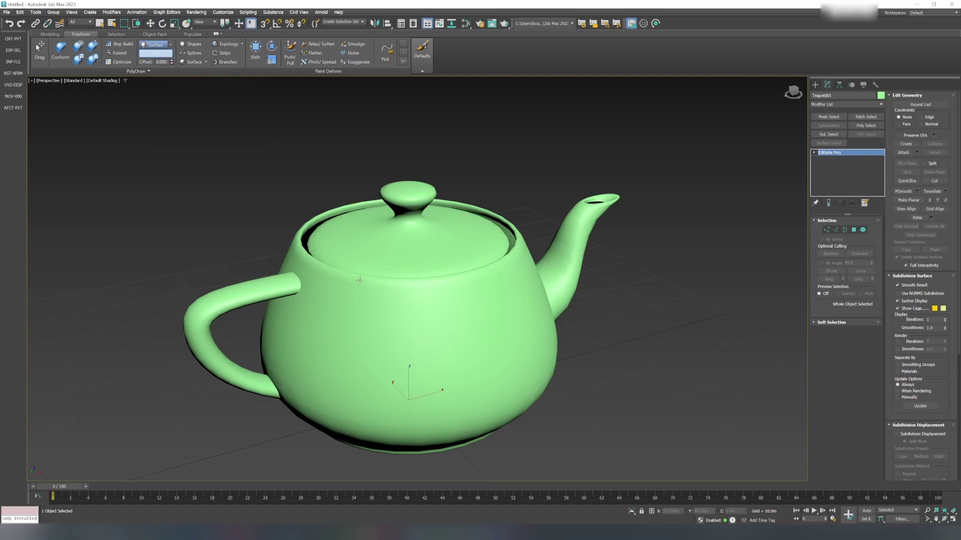
{"action": "left_click", "coordinate": [360, 280]}
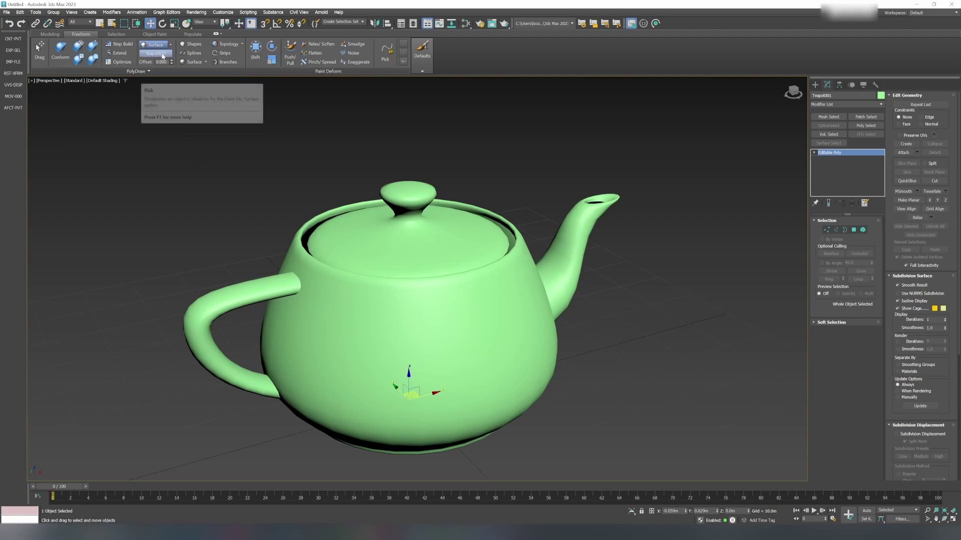
Step: Draw freehand winding curves across the teapot's lid, knob and body with the PolyDraw Splines tool
{"action": "middle_click_drag", "start_coordinate": [274, 197], "coordinate": [297, 194]}
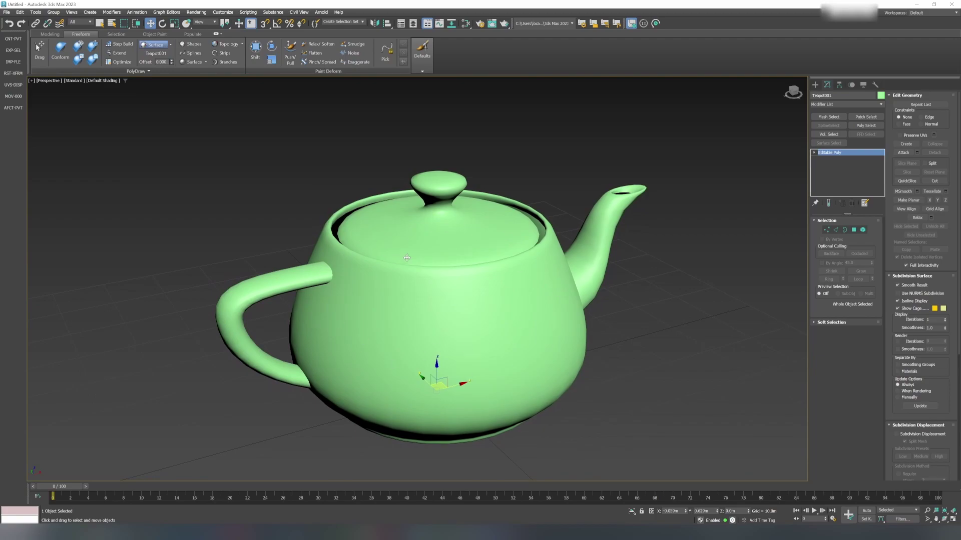
{"action": "middle_click_drag", "start_coordinate": [417, 239], "coordinate": [421, 227], "text": "alt"}
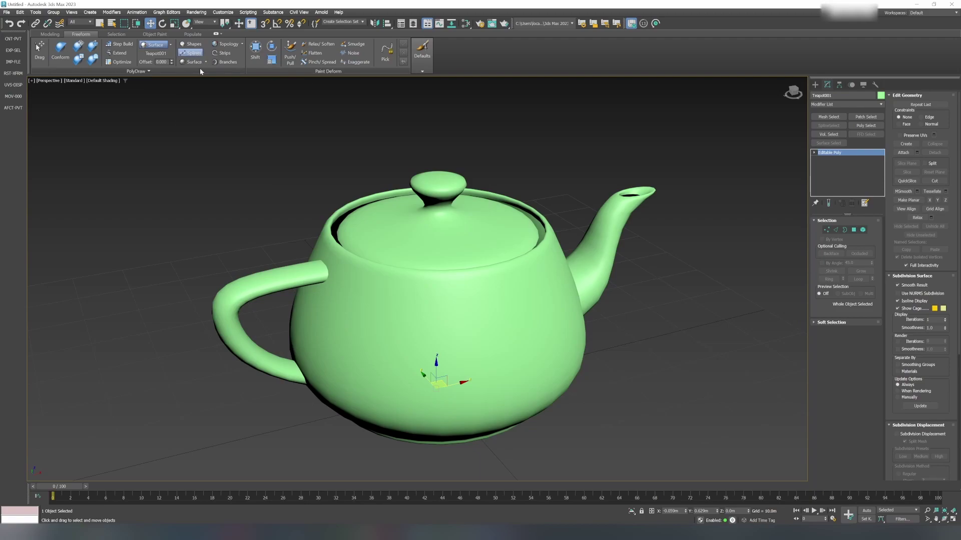
{"action": "left_click", "coordinate": [194, 54]}
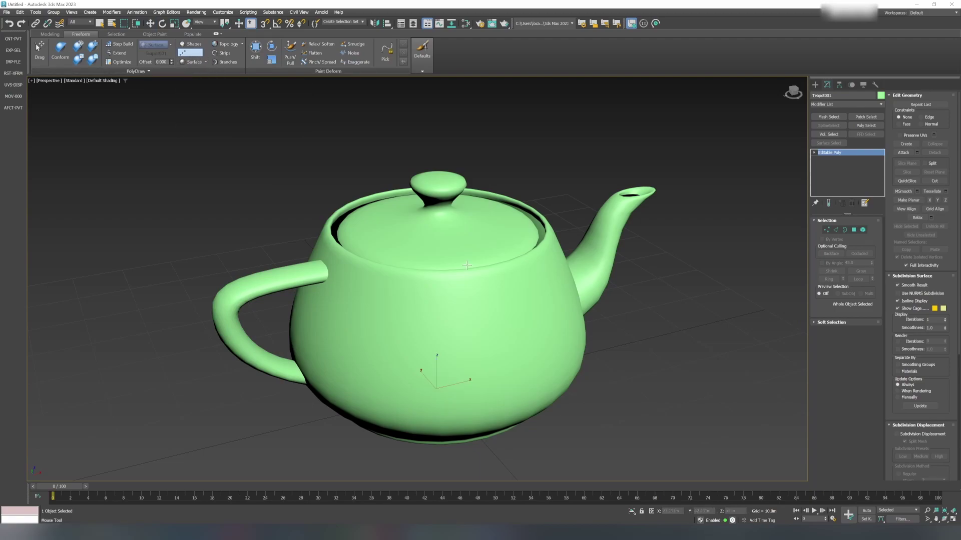
{"action": "middle_click_drag", "start_coordinate": [459, 260], "coordinate": [428, 240], "text": "alt"}
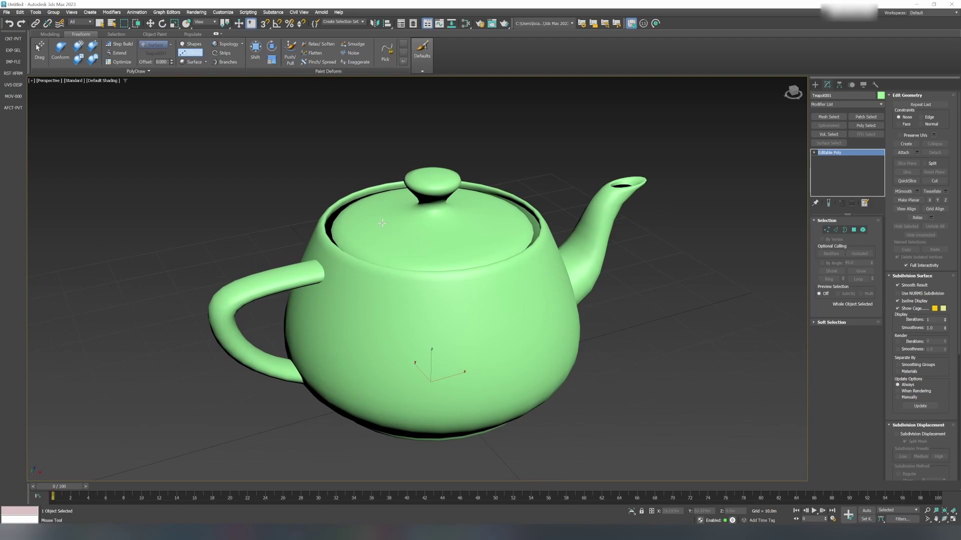
{"action": "left_click_drag", "start_coordinate": [411, 242], "coordinate": [441, 240]}
{"action": "mouse_move", "coordinate": [352, 291]}
{"action": "left_mouse_down"}
{"action": "mouse_move", "coordinate": [308, 305]}
{"action": "mouse_move", "coordinate": [296, 334]}
{"action": "mouse_move", "coordinate": [342, 409]}
{"action": "mouse_move", "coordinate": [362, 411]}
{"action": "mouse_move", "coordinate": [374, 384]}
{"action": "left_mouse_up"}
{"action": "mouse_move", "coordinate": [433, 214]}
{"action": "left_mouse_down"}
{"action": "mouse_move", "coordinate": [427, 189]}
{"action": "mouse_move", "coordinate": [446, 205]}
{"action": "left_mouse_up"}
{"action": "left_click_drag", "start_coordinate": [506, 229], "coordinate": [533, 249]}
{"action": "mouse_move", "coordinate": [532, 371]}
{"action": "left_mouse_down"}
{"action": "mouse_move", "coordinate": [500, 408]}
{"action": "mouse_move", "coordinate": [461, 418]}
{"action": "mouse_move", "coordinate": [410, 403]}
{"action": "left_mouse_up"}
{"action": "key", "text": "w"}
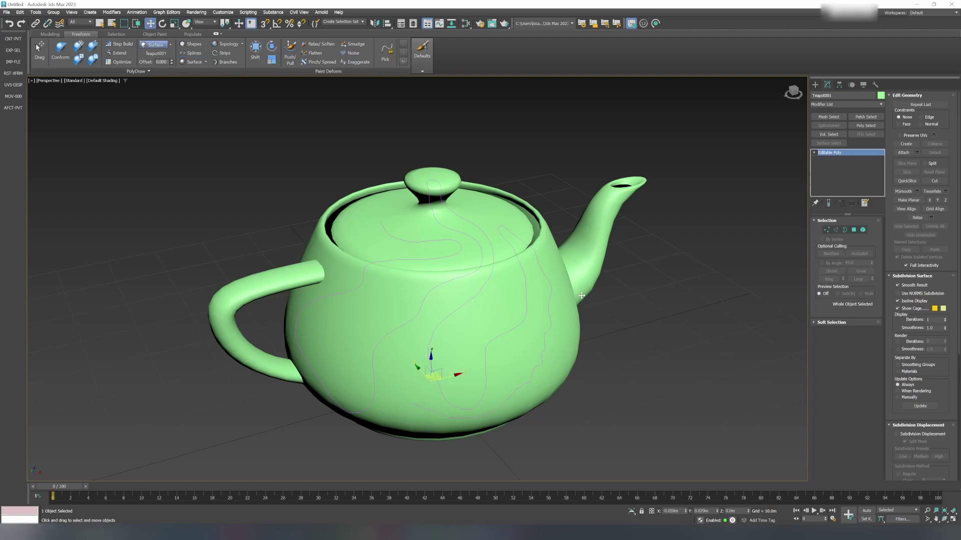
Step: Select the freehand spline shape drawn on the teapot, with edged faces displayed
{"action": "mouse_move", "coordinate": [543, 286]}
{"action": "middle_mouse_down", "text": "alt"}
{"action": "mouse_move", "coordinate": [593, 272]}
{"action": "mouse_move", "coordinate": [565, 278]}
{"action": "mouse_move", "coordinate": [548, 299]}
{"action": "mouse_move", "coordinate": [544, 266]}
{"action": "mouse_move", "coordinate": [526, 277]}
{"action": "mouse_move", "coordinate": [520, 258]}
{"action": "middle_mouse_up", "text": "alt"}
{"action": "scroll", "coordinate": [543, 290], "scroll_direction": "up", "scroll_amount": 2}
{"action": "scroll", "coordinate": [543, 289], "scroll_direction": "up", "scroll_amount": 4}
{"action": "scroll", "coordinate": [546, 266], "scroll_direction": "down", "scroll_amount": 1}
{"action": "key", "text": "F4"}
{"action": "left_click", "coordinate": [650, 293]}
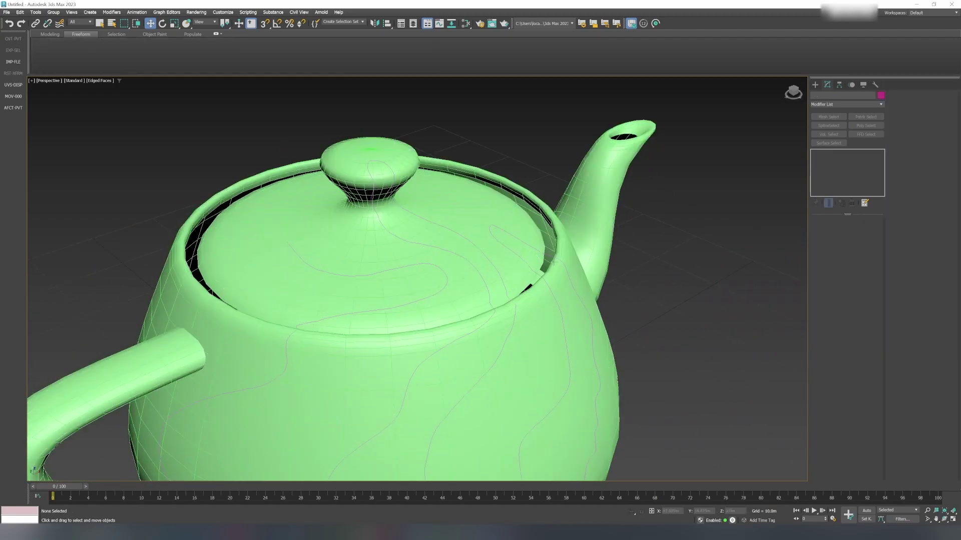
{"action": "left_click", "coordinate": [550, 256]}
{"action": "scroll", "coordinate": [551, 260], "scroll_direction": "down", "scroll_amount": 4}
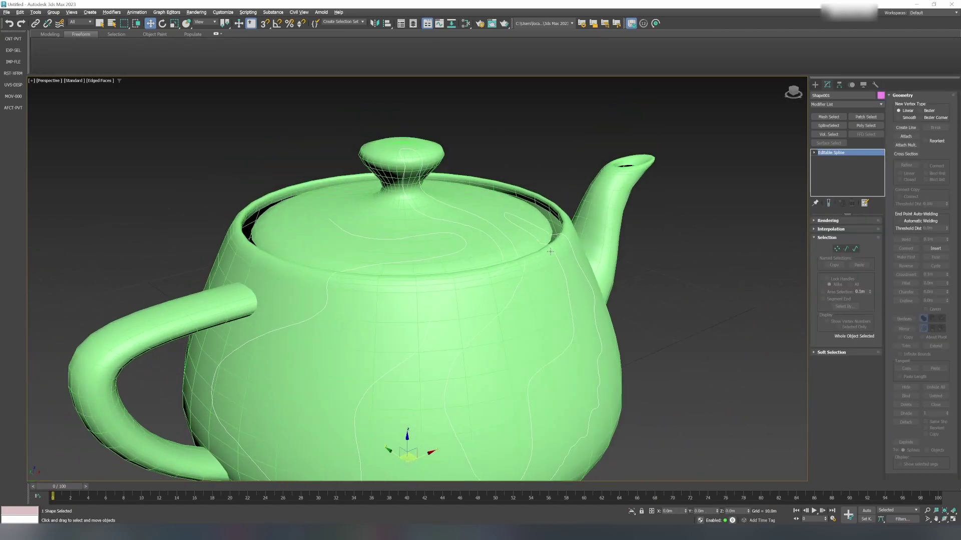
Step: Enable the spline's rendering in the viewport and turn off the edged-faces display
{"action": "left_click", "coordinate": [814, 221]}
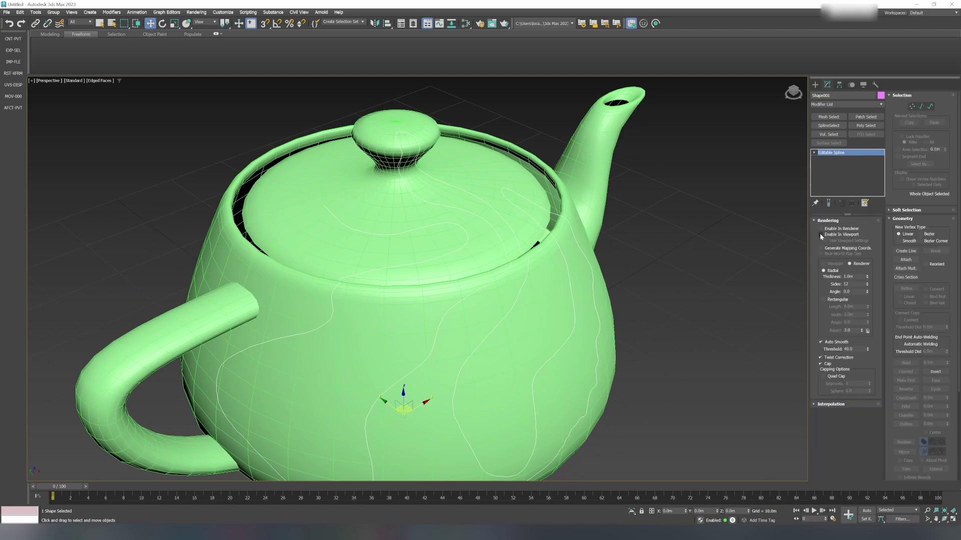
{"action": "left_click", "coordinate": [820, 234]}
{"action": "mouse_move", "coordinate": [556, 325]}
{"action": "middle_mouse_down"}
{"action": "mouse_move", "coordinate": [564, 272]}
{"action": "mouse_move", "coordinate": [600, 264]}
{"action": "mouse_move", "coordinate": [607, 278]}
{"action": "mouse_move", "coordinate": [592, 286]}
{"action": "mouse_move", "coordinate": [546, 259]}
{"action": "mouse_move", "coordinate": [589, 255]}
{"action": "mouse_move", "coordinate": [599, 358]}
{"action": "mouse_move", "coordinate": [450, 360]}
{"action": "middle_mouse_up"}
{"action": "key", "text": "F4"}
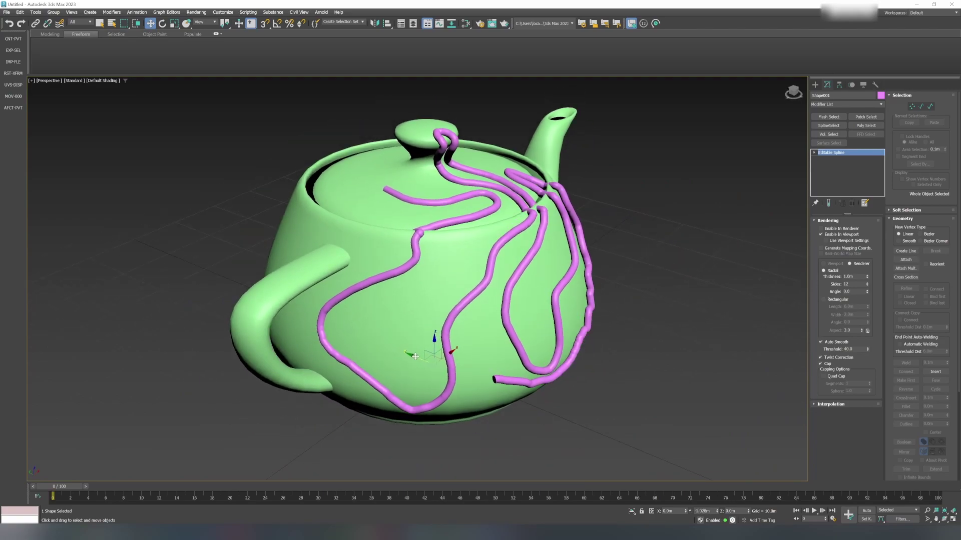
Step: Move the spline shape away from the teapot to inspect it, and undo the move
{"action": "left_click_drag", "start_coordinate": [411, 356], "coordinate": [557, 406]}
{"action": "scroll", "coordinate": [641, 306], "scroll_direction": "down", "scroll_amount": 2}
{"action": "middle_click_drag", "start_coordinate": [640, 306], "coordinate": [581, 294], "text": "alt"}
{"action": "scroll", "coordinate": [592, 290], "scroll_direction": "up", "scroll_amount": 4}
{"action": "scroll", "coordinate": [576, 291], "scroll_direction": "down", "scroll_amount": 5}
{"action": "key", "text": "ctrl+z"}
{"action": "scroll", "coordinate": [580, 296], "scroll_direction": "up", "scroll_amount": 5}
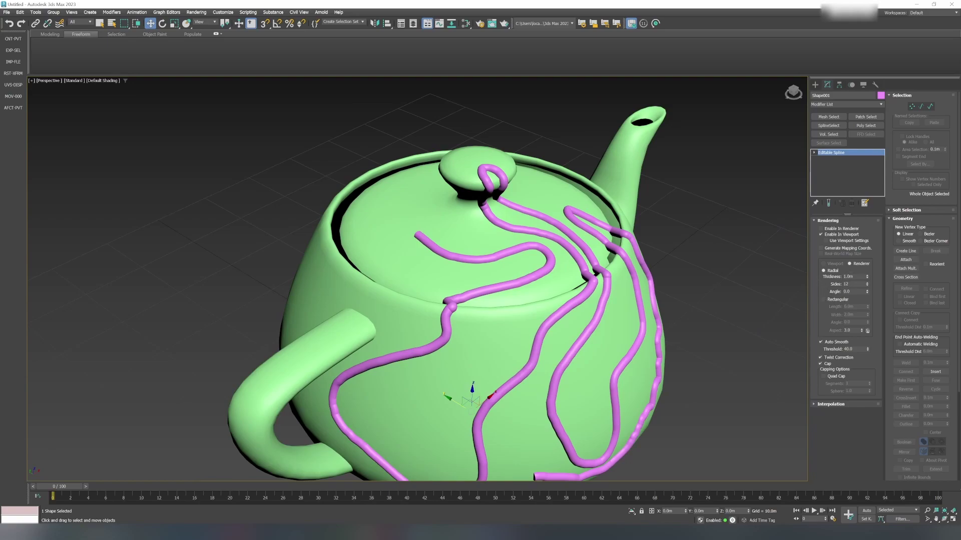
Step: Try adjusting the spline's rendering thickness, and disable its rendering in the viewport
{"action": "left_click_drag", "start_coordinate": [868, 280], "coordinate": [826, 274]}
{"action": "middle_click_drag", "start_coordinate": [679, 288], "coordinate": [720, 268], "text": "alt"}
{"action": "left_click", "coordinate": [820, 234]}
Step: Apply a Sweep modifier to the freehand spline shape
{"action": "left_click", "coordinate": [881, 105]}
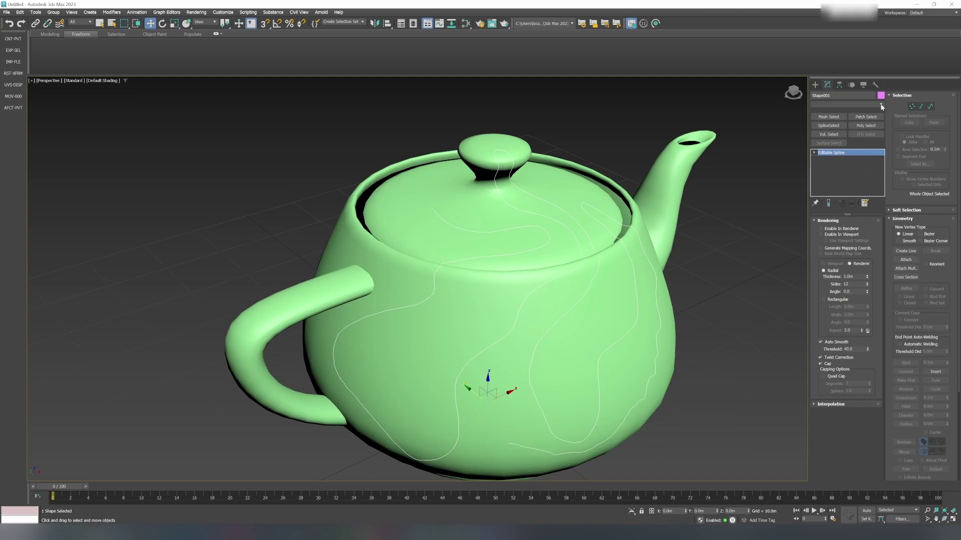
{"action": "type", "text": "sw"}
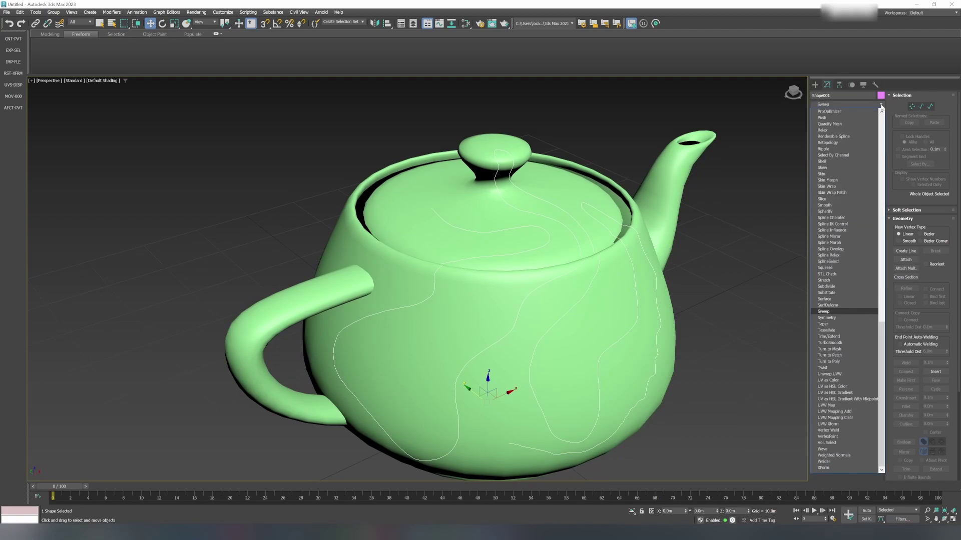
{"action": "left_click", "coordinate": [836, 312]}
{"action": "middle_click_drag", "start_coordinate": [606, 292], "coordinate": [625, 252], "text": "alt"}
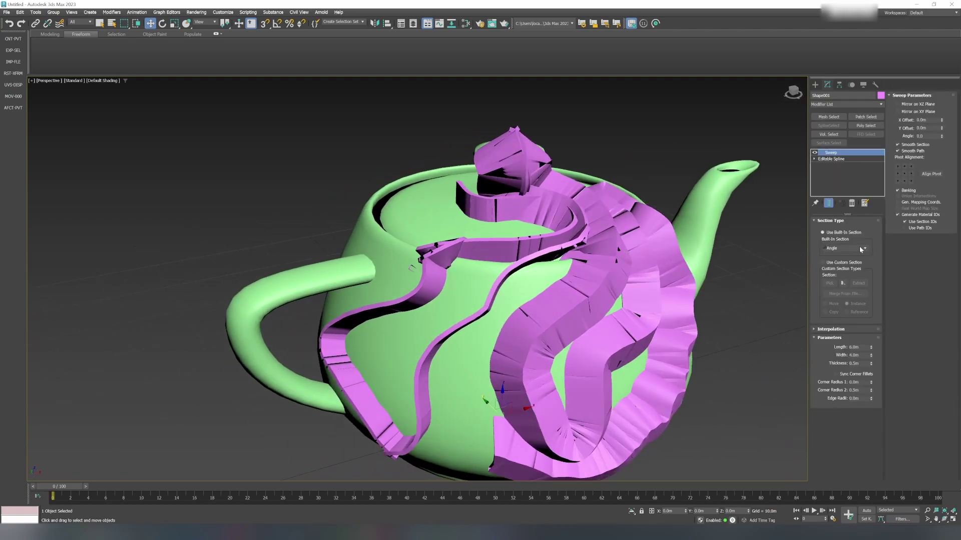
Step: Set the sweep's built-in section to Bar and display edged faces to check the mesh
{"action": "left_click", "coordinate": [860, 251]}
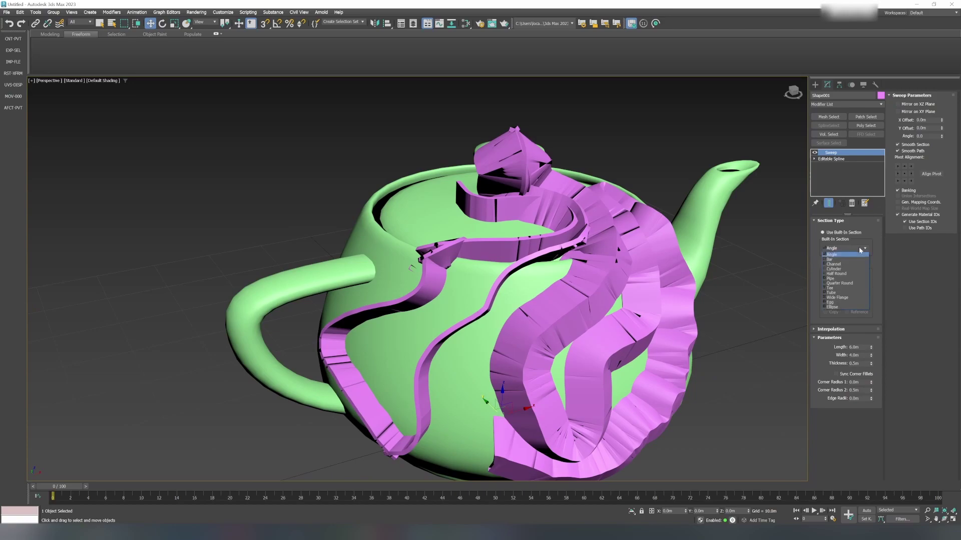
{"action": "left_click", "coordinate": [833, 259]}
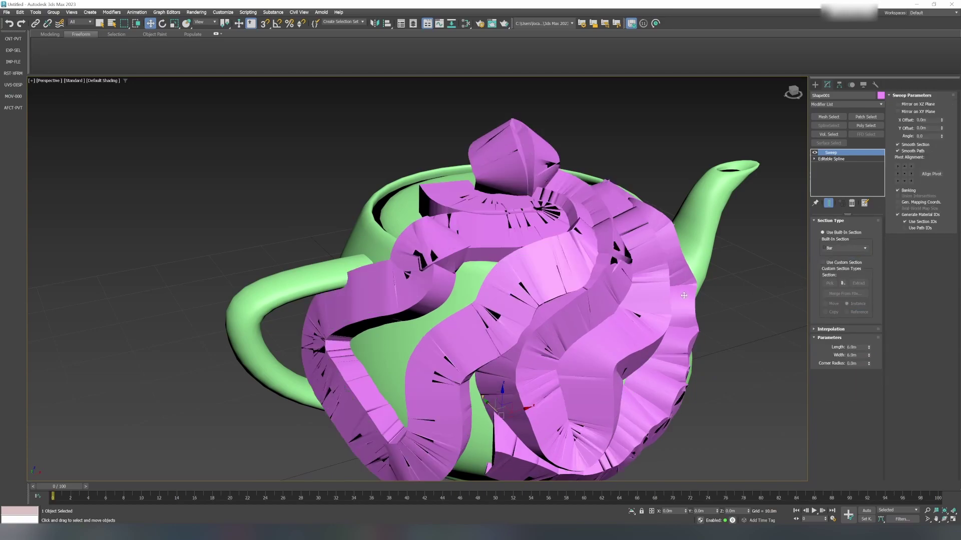
{"action": "middle_click_drag", "start_coordinate": [654, 305], "coordinate": [667, 308], "text": "alt"}
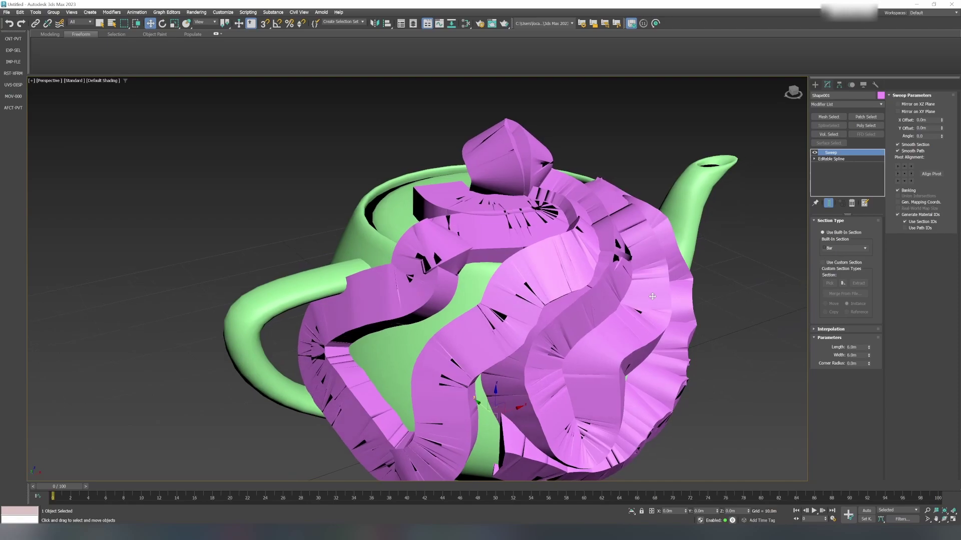
{"action": "key", "text": "F4"}
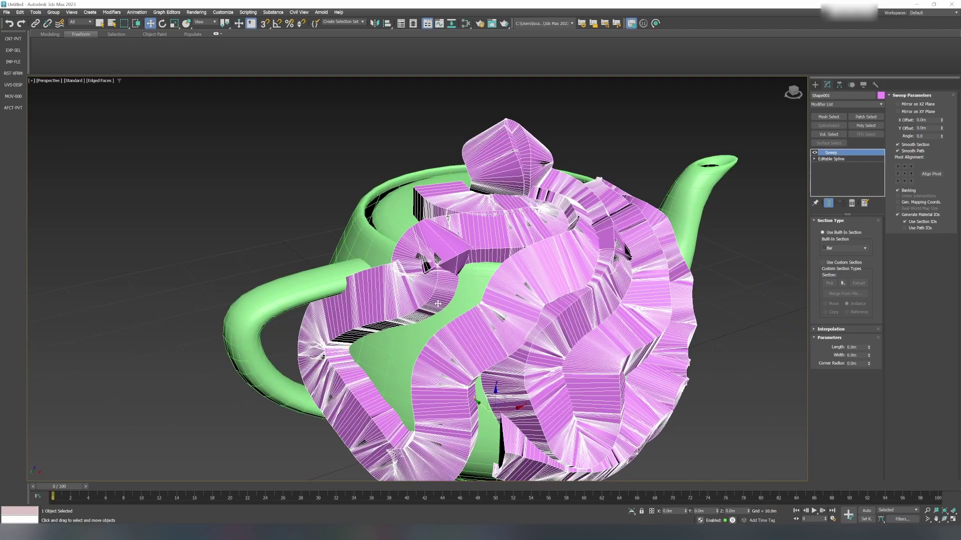
Step: Turn off edged faces and reduce the bar section to about 2.1 m length and 0.46 m width
{"action": "key", "text": "F4"}
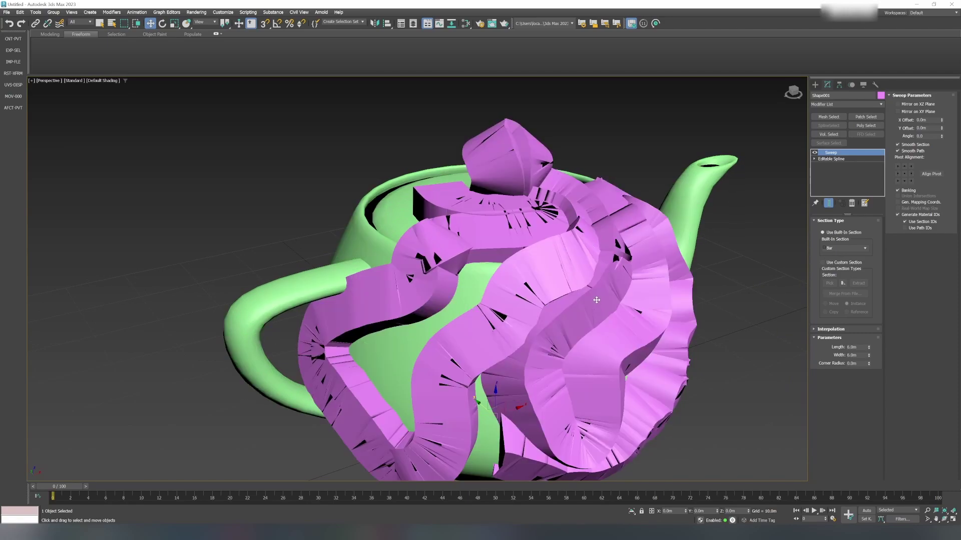
{"action": "middle_click_drag", "start_coordinate": [591, 293], "coordinate": [593, 294], "text": "alt"}
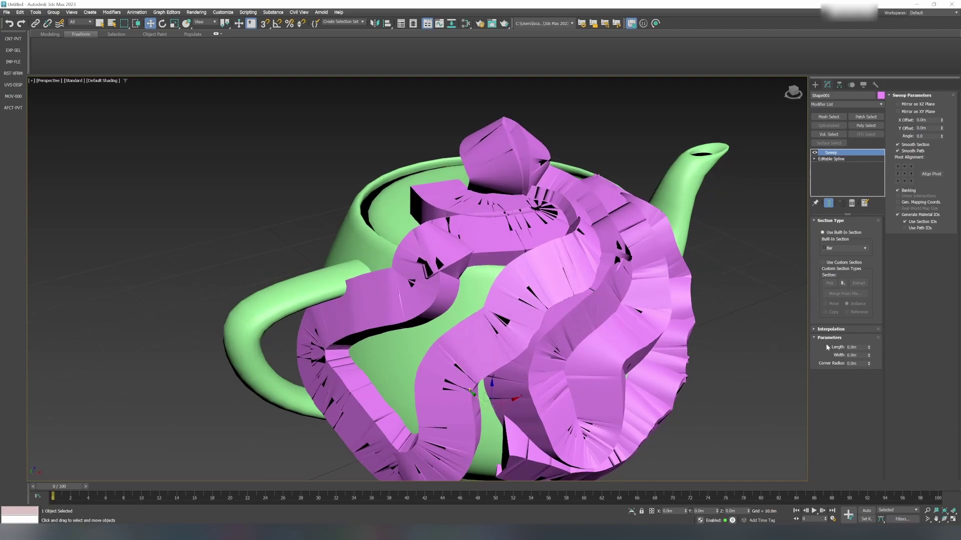
{"action": "mouse_move", "coordinate": [869, 350]}
{"action": "left_mouse_down"}
{"action": "mouse_move", "coordinate": [875, 383]}
{"action": "mouse_move", "coordinate": [873, 354]}
{"action": "mouse_move", "coordinate": [875, 363]}
{"action": "left_mouse_up"}
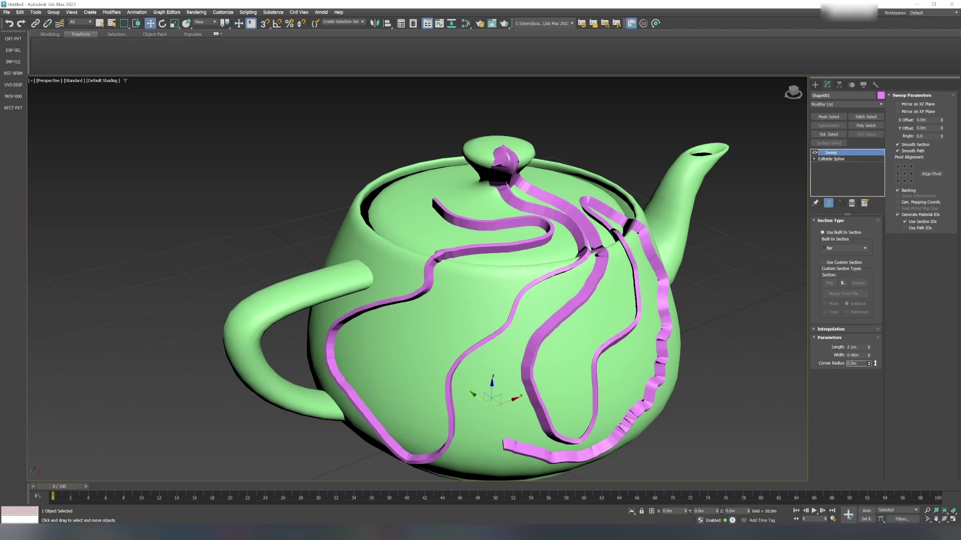
{"action": "middle_click_drag", "start_coordinate": [440, 270], "coordinate": [533, 269], "text": "alt"}
Step: Change the sweep's built-in section to Tube
{"action": "left_click", "coordinate": [865, 248]}
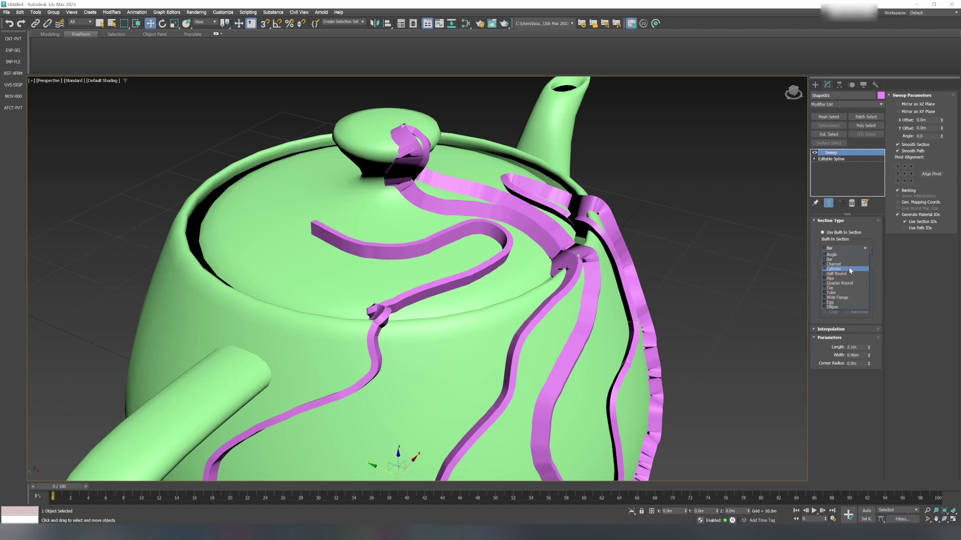
{"action": "left_click", "coordinate": [842, 294]}
{"action": "middle_click_drag", "start_coordinate": [650, 290], "coordinate": [615, 280], "text": "alt"}
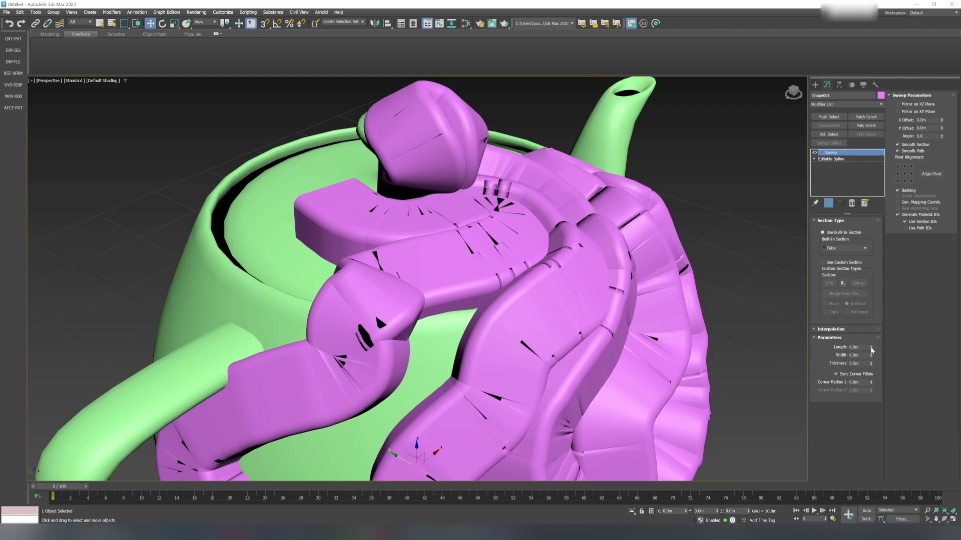
Step: Set the tube section's length and width to 1.0 m and its thickness to 0.1 m
{"action": "mouse_move", "coordinate": [871, 350]}
{"action": "left_mouse_down"}
{"action": "mouse_move", "coordinate": [881, 376]}
{"action": "mouse_move", "coordinate": [879, 366]}
{"action": "left_mouse_up"}
{"action": "right_click", "coordinate": [879, 366]}
{"action": "key", "text": "Tab"}
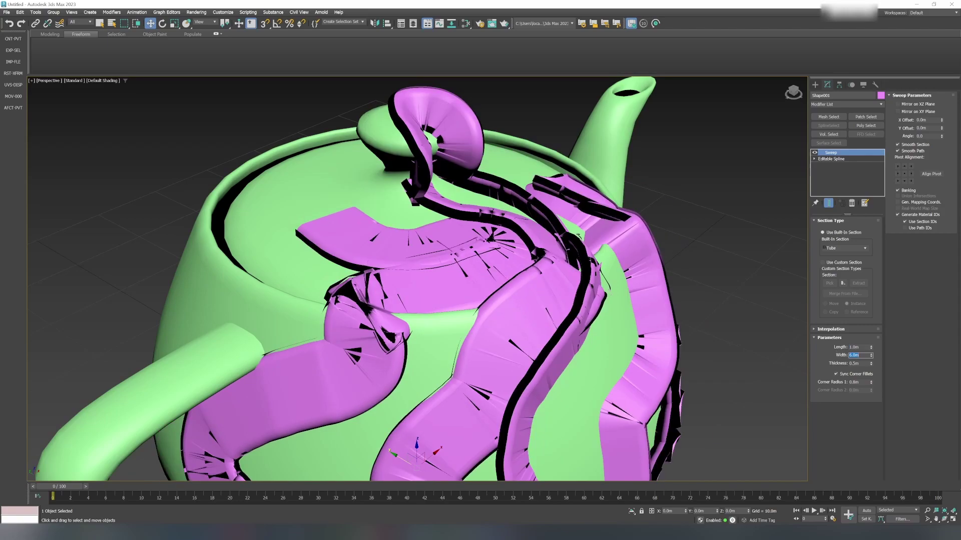
{"action": "type", "text": "1"}
{"action": "key", "text": "Tab"}
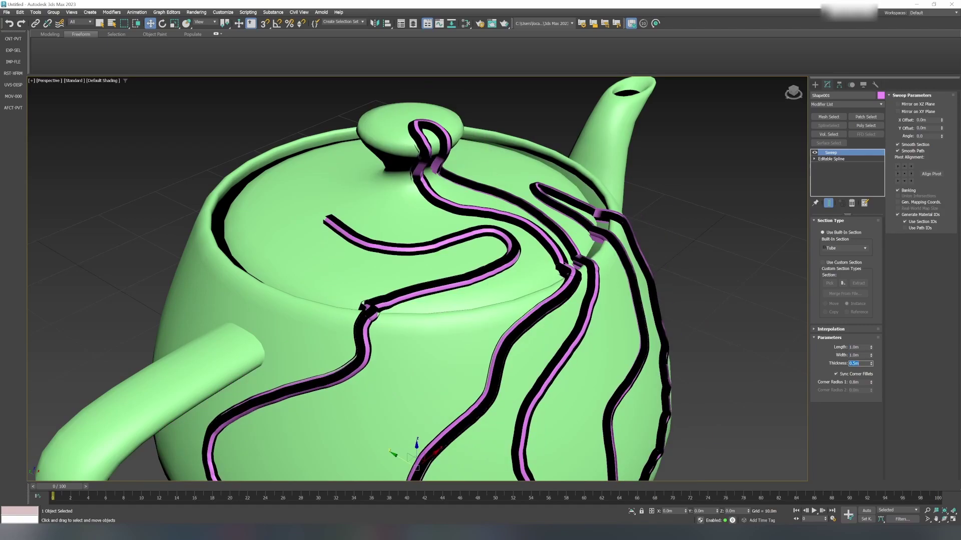
{"action": "type", "text": "0.1"}
{"action": "key", "text": "Return"}
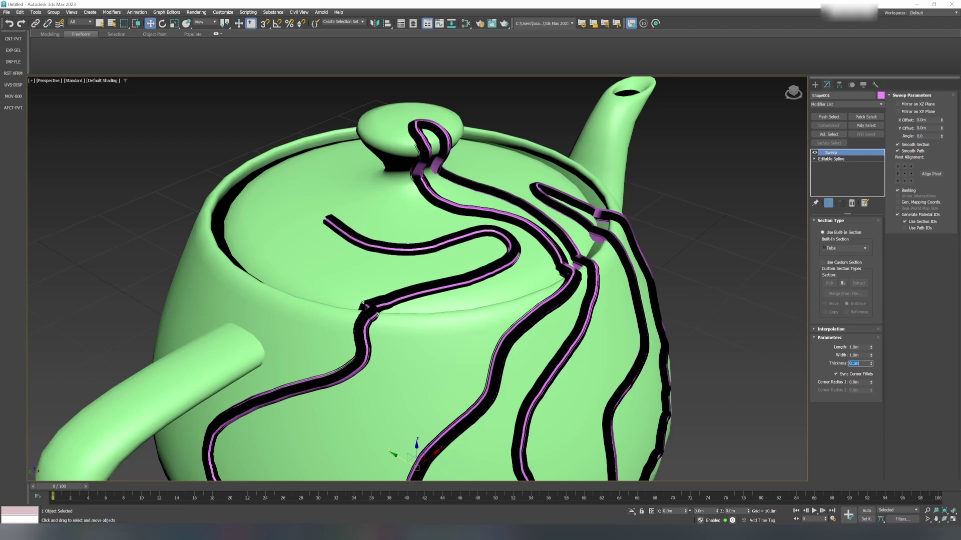
Step: Enlarge the tube section to about 1.8 m length and 1.41 m width, and check it along the teapot
{"action": "mouse_move", "coordinate": [584, 308]}
{"action": "middle_mouse_down", "text": "alt"}
{"action": "mouse_move", "coordinate": [609, 287]}
{"action": "mouse_move", "coordinate": [616, 298]}
{"action": "mouse_move", "coordinate": [607, 310]}
{"action": "mouse_move", "coordinate": [588, 303]}
{"action": "middle_mouse_up", "text": "alt"}
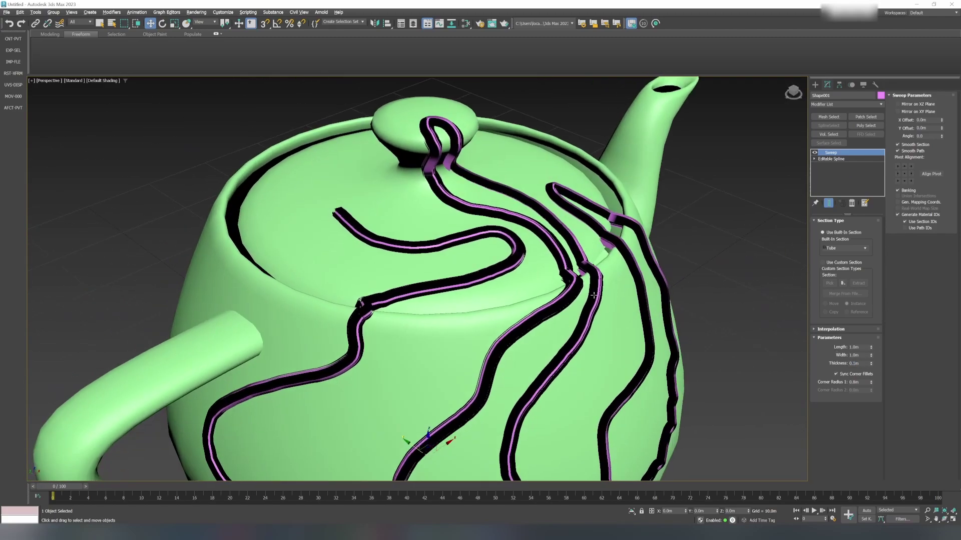
{"action": "left_click_drag", "start_coordinate": [871, 355], "coordinate": [870, 325]}
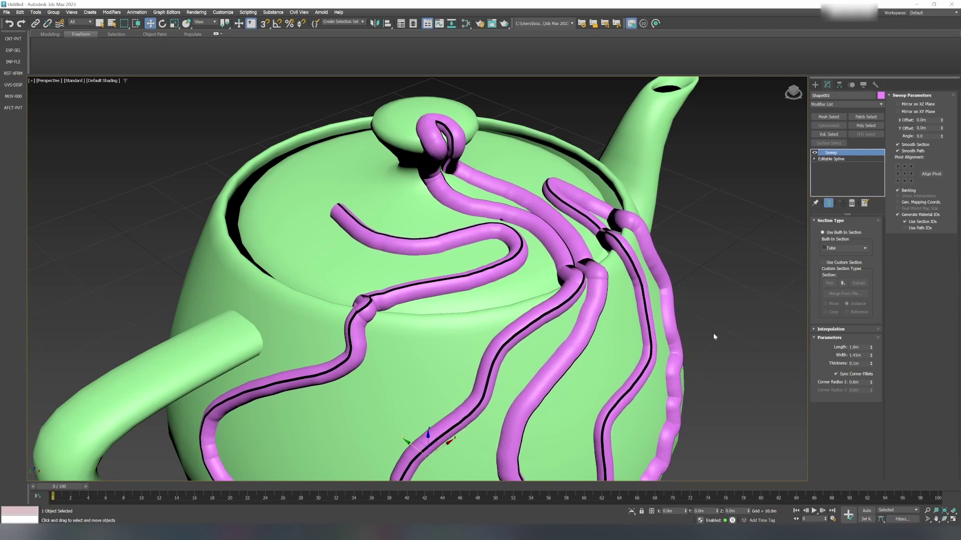
{"action": "middle_click_drag", "start_coordinate": [714, 337], "coordinate": [690, 298], "text": "alt"}
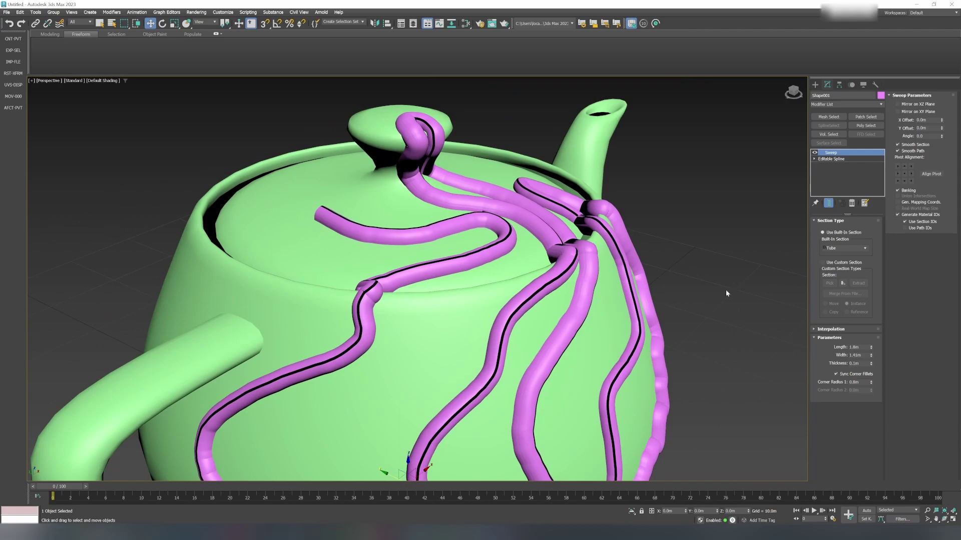
Step: Delete the Sweep modifier and enable the spline's own rendering in the viewport
{"action": "left_click", "coordinate": [851, 202]}
{"action": "middle_click_drag", "start_coordinate": [641, 306], "coordinate": [745, 285], "text": "alt"}
{"action": "scroll", "coordinate": [653, 258], "scroll_direction": "down", "scroll_amount": 1}
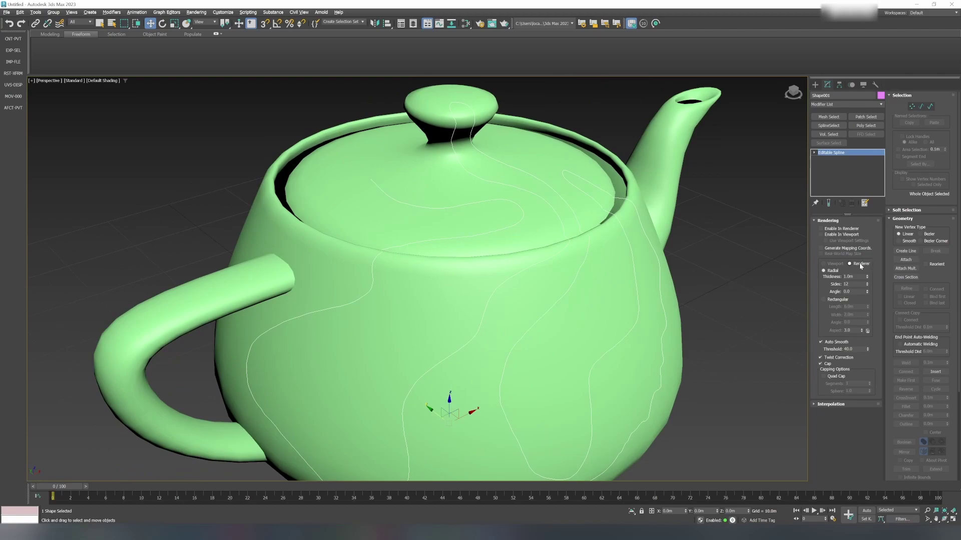
{"action": "left_click", "coordinate": [821, 234]}
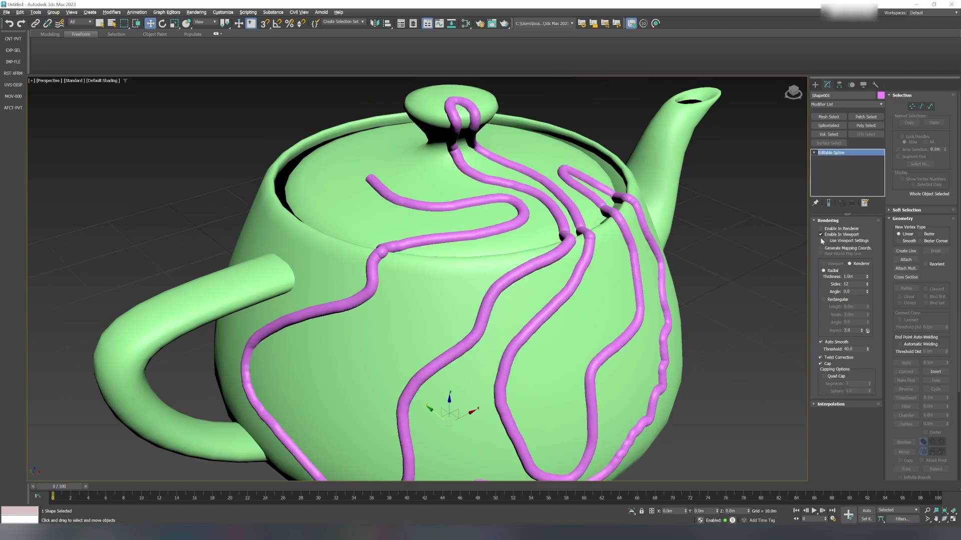
{"action": "middle_click_drag", "start_coordinate": [711, 280], "coordinate": [703, 265], "text": "alt"}
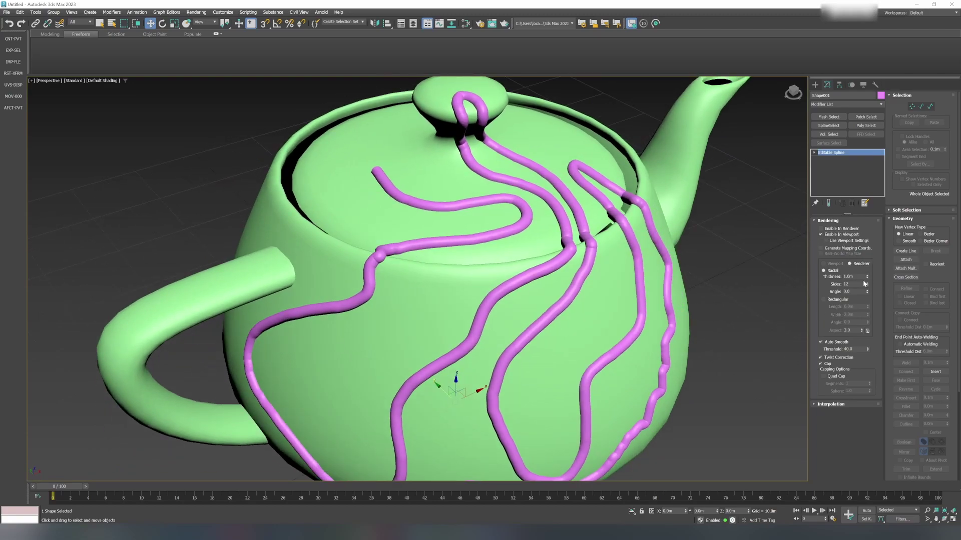
Step: Convert the rendered freehand spline to an Editable Poly
{"action": "middle_click_drag", "start_coordinate": [674, 306], "coordinate": [614, 295], "text": "alt"}
{"action": "scroll", "coordinate": [625, 330], "scroll_direction": "down", "scroll_amount": 3}
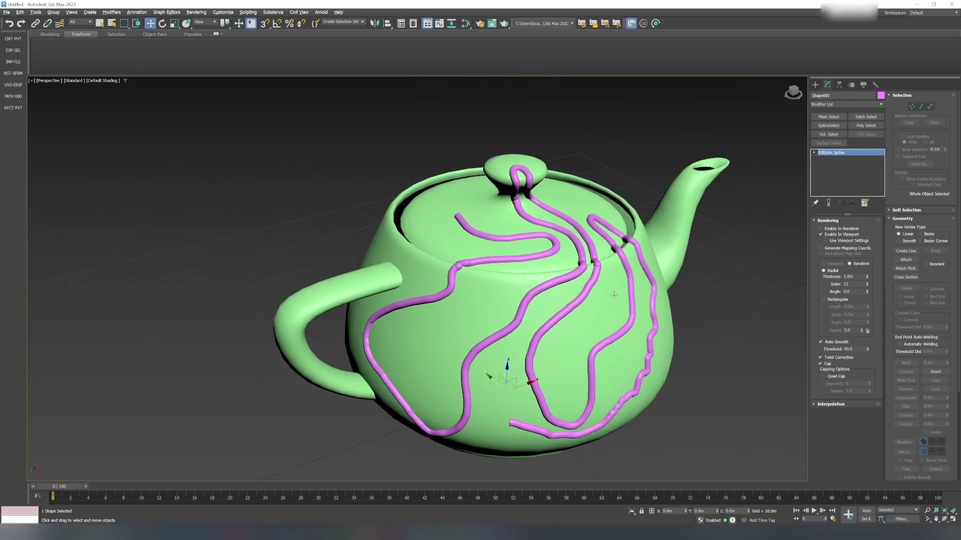
{"action": "middle_click_drag", "start_coordinate": [703, 329], "coordinate": [651, 306]}
{"action": "right_click", "coordinate": [847, 152]}
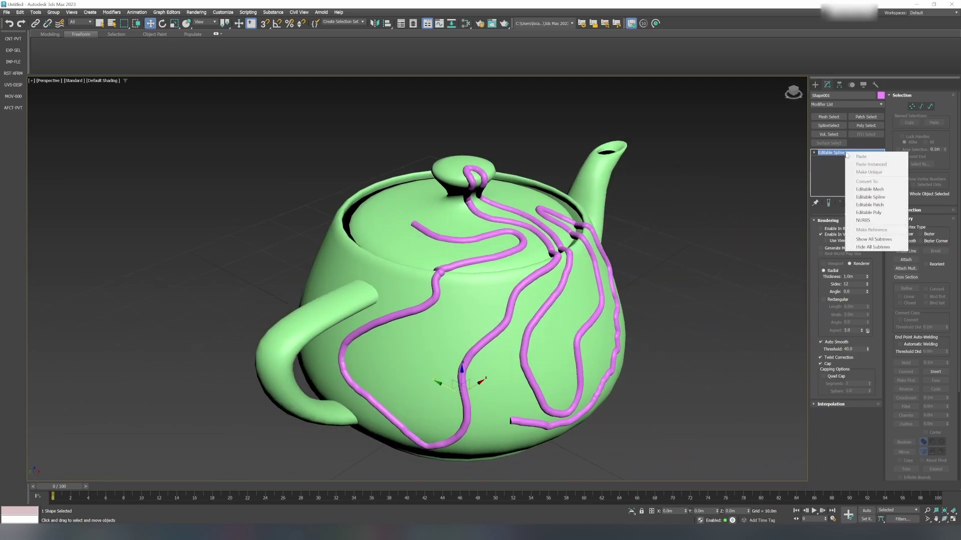
{"action": "left_click", "coordinate": [873, 212]}
Step: Move the converted tube mesh away from the teapot to inspect it
{"action": "middle_click_drag", "start_coordinate": [555, 300], "coordinate": [487, 362], "text": "alt"}
{"action": "scroll", "coordinate": [575, 289], "scroll_direction": "up", "scroll_amount": 1}
{"action": "left_click_drag", "start_coordinate": [413, 368], "coordinate": [618, 375]}
{"action": "middle_click_drag", "start_coordinate": [663, 313], "coordinate": [574, 279]}
{"action": "scroll", "coordinate": [579, 309], "scroll_direction": "up", "scroll_amount": 3}
{"action": "middle_click_drag", "start_coordinate": [574, 280], "coordinate": [627, 261]}
Step: Examine the tube mesh's vertices at vertex level, and return to object level
{"action": "left_click", "coordinate": [825, 231]}
{"action": "scroll", "coordinate": [585, 309], "scroll_direction": "up", "scroll_amount": 4}
{"action": "scroll", "coordinate": [613, 274], "scroll_direction": "down", "scroll_amount": 2}
{"action": "scroll", "coordinate": [612, 274], "scroll_direction": "down", "scroll_amount": 3}
{"action": "scroll", "coordinate": [617, 238], "scroll_direction": "down", "scroll_amount": 5}
{"action": "scroll", "coordinate": [627, 261], "scroll_direction": "up", "scroll_amount": 3}
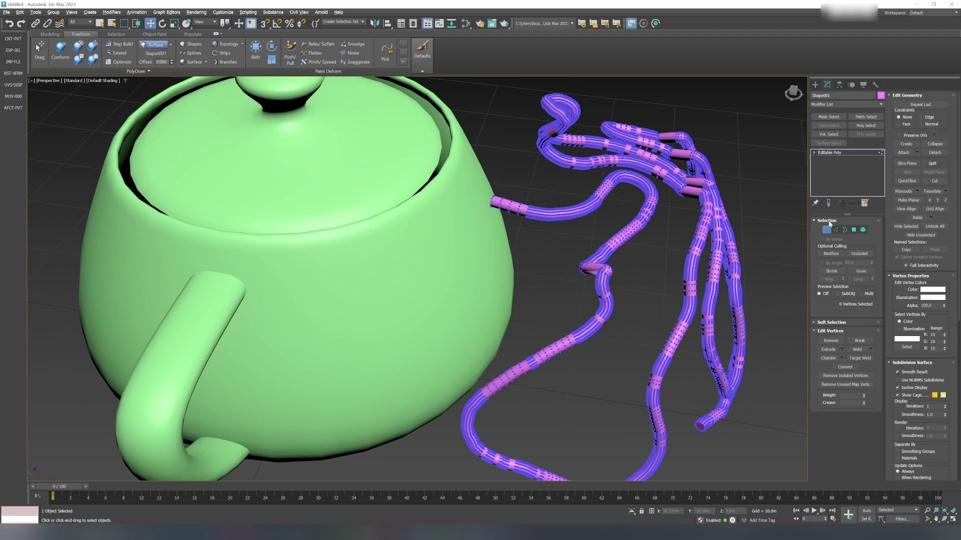
{"action": "left_click", "coordinate": [827, 228]}
Step: Undo the move that placed the tube mesh beside the teapot
{"action": "middle_click_drag", "start_coordinate": [695, 246], "coordinate": [682, 276], "text": "alt"}
{"action": "scroll", "coordinate": [647, 262], "scroll_direction": "down", "scroll_amount": 2}
{"action": "key", "text": "ctrl+z"}
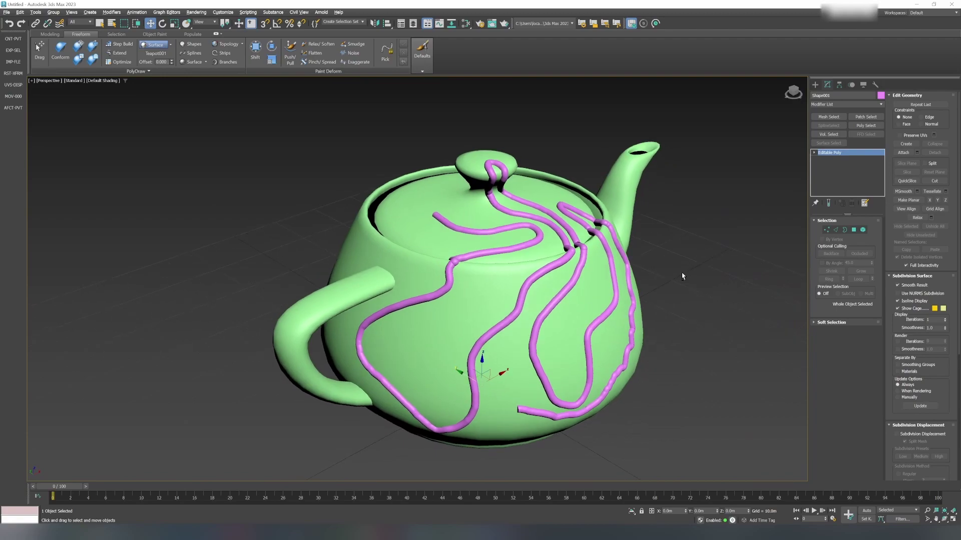